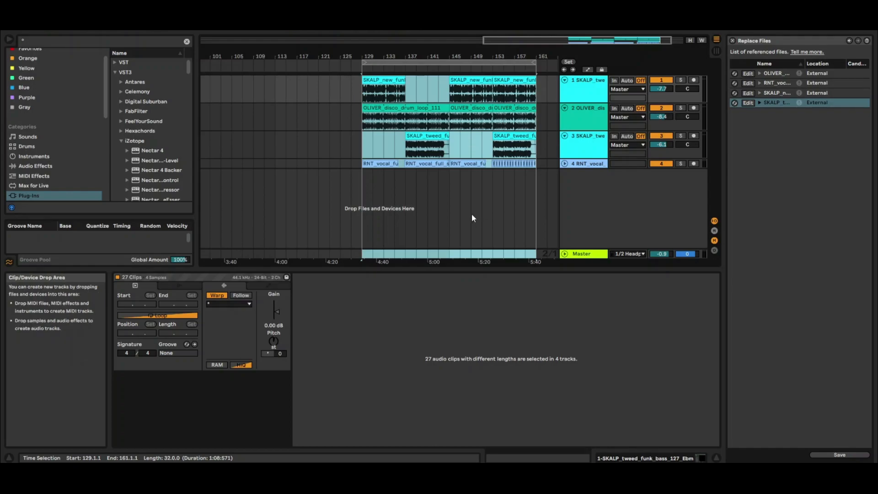
Step: Play the arrangement from the first funk synth chords clip at bar 129
left_click(426, 150)
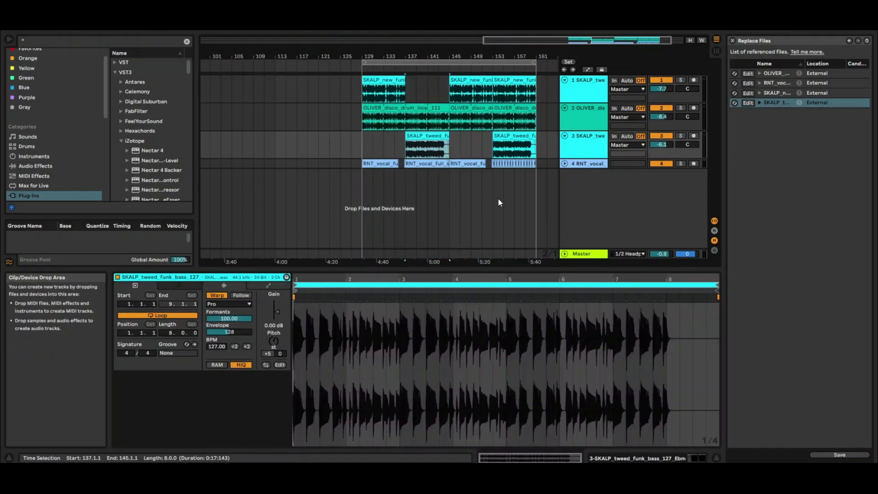
left_click(376, 80)
key("space")
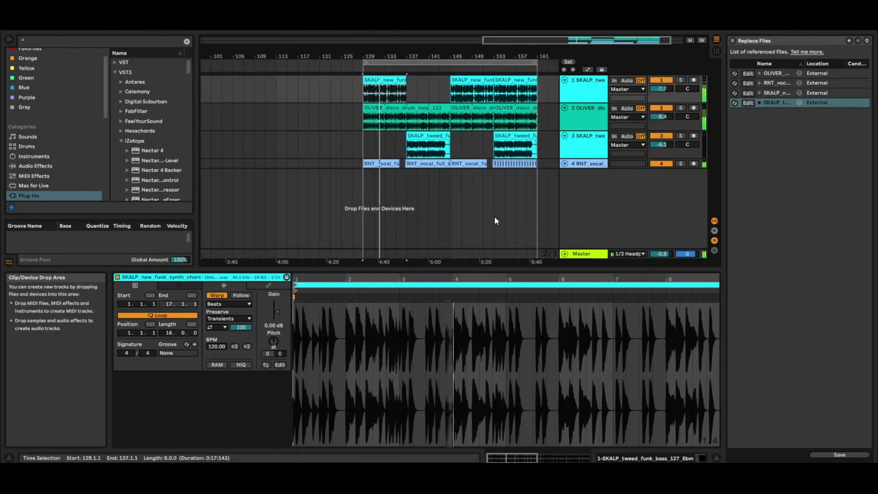
key("space")
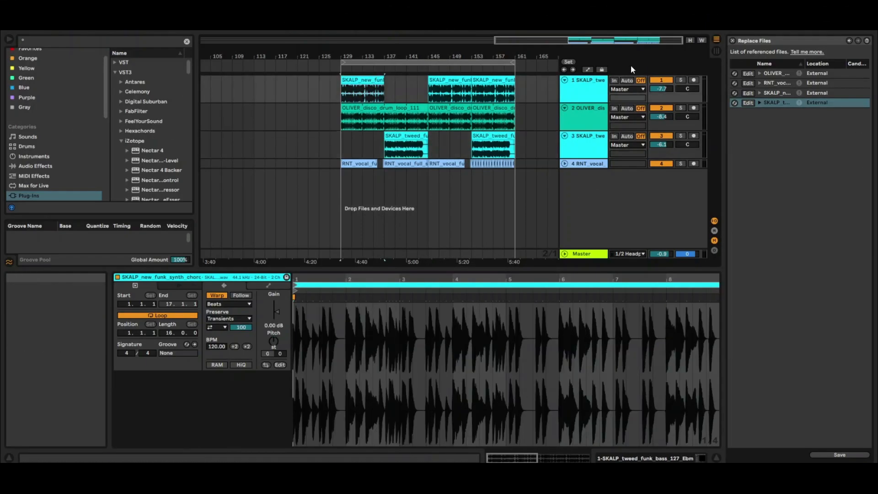
Step: Solo track 1 and convert its first synth chords clip with Convert Harmony to New MIDI Track
key("space")
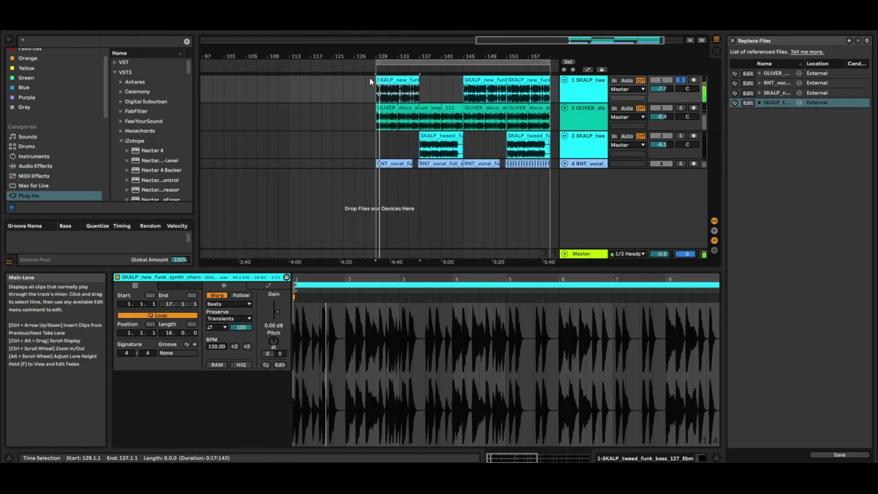
right_click(392, 81)
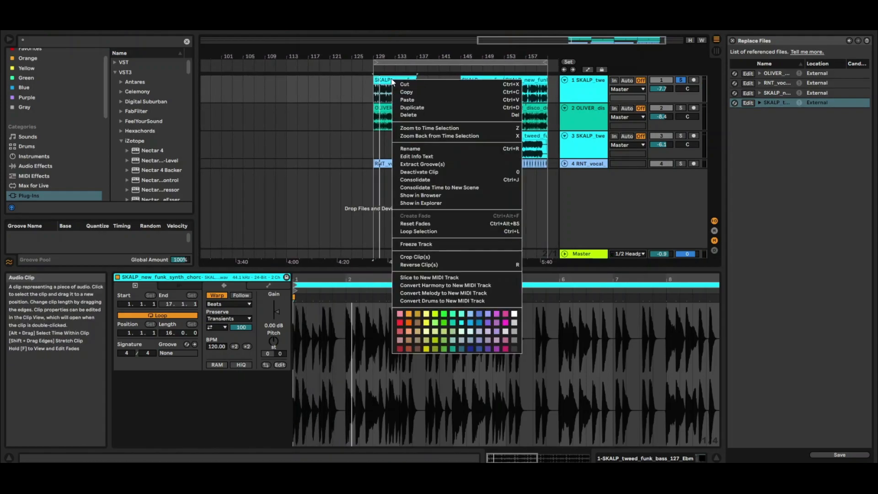
left_click(467, 286)
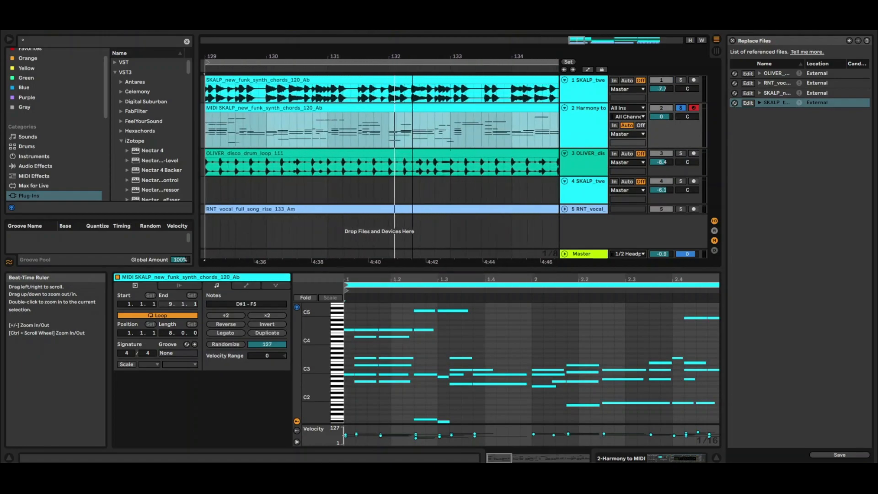
Step: Open the converted harmony MIDI clip and play it to check its notes
left_click_drag(380, 56, 379, 48)
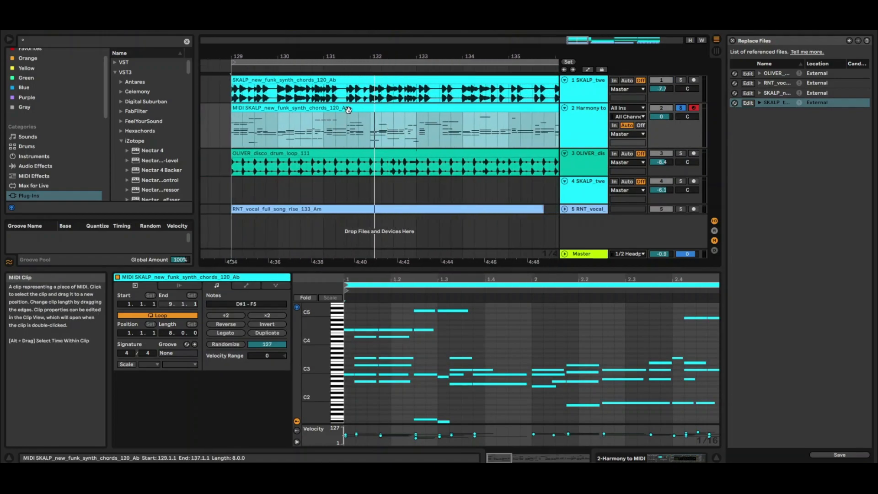
double_click(349, 110)
left_click(392, 384)
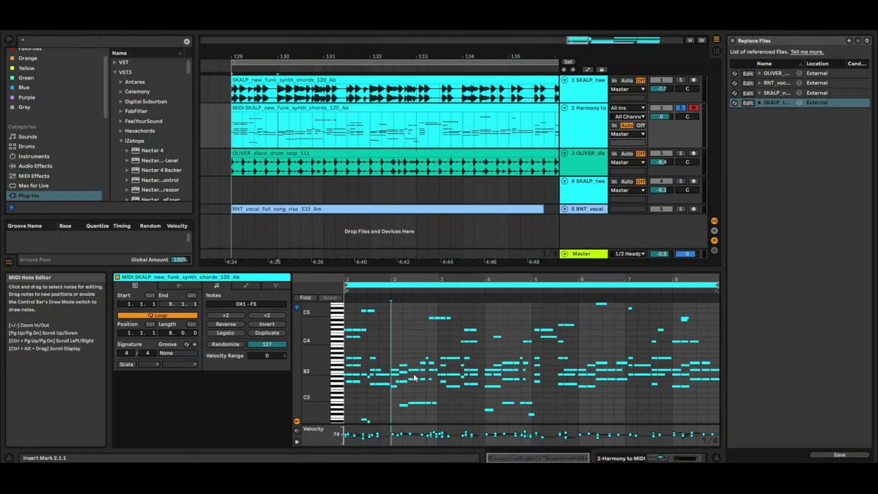
left_click(309, 108)
scroll(309, 108, "left", 3)
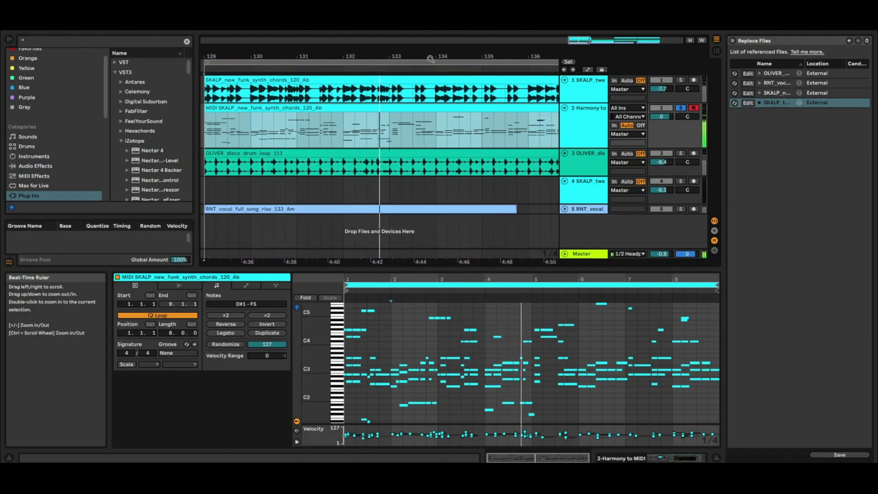
Step: Shorten the converted MIDI clip to two bars, 129 to 131, and consolidate it
left_click_drag(430, 58, 430, 36)
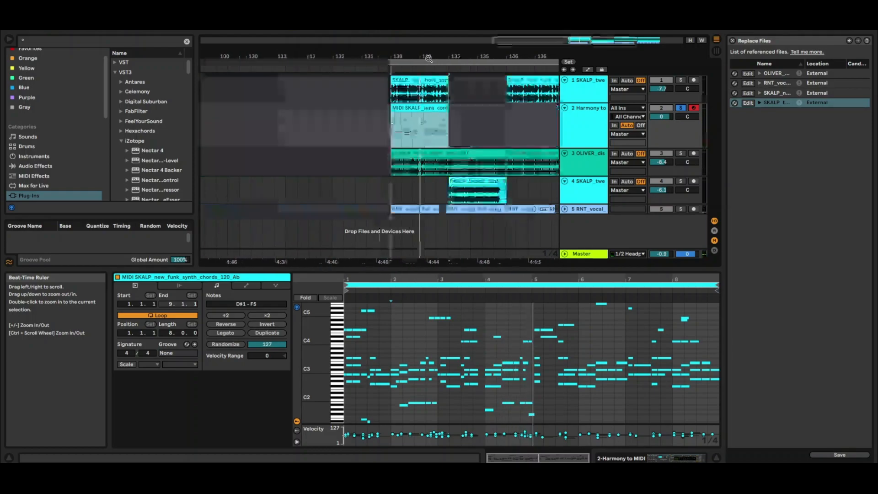
left_click_drag(447, 111, 402, 110)
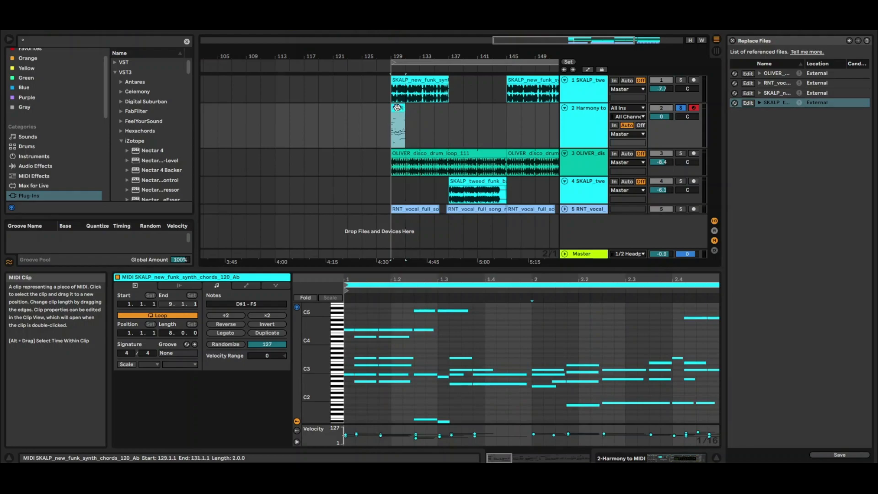
key("ctrl+j")
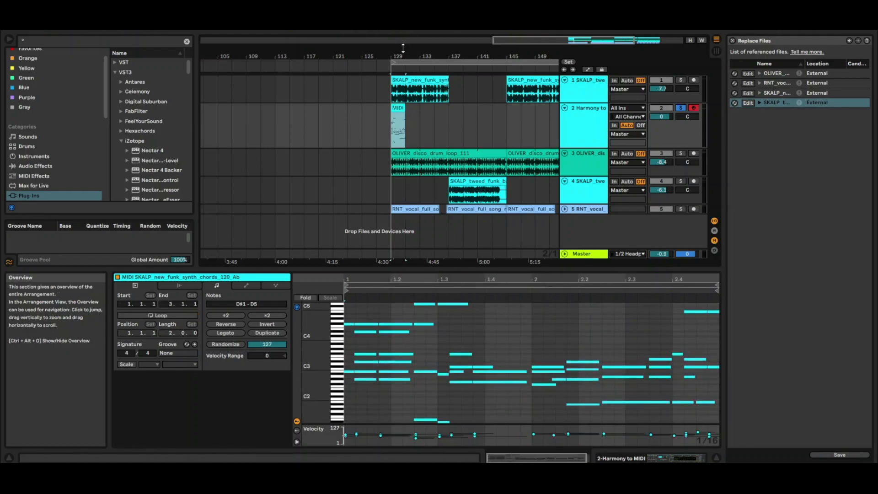
Step: Fold the note editor and clean up the two-bar clip's converted notes into simple chords
left_click_drag(401, 55, 398, 107)
left_click(617, 410)
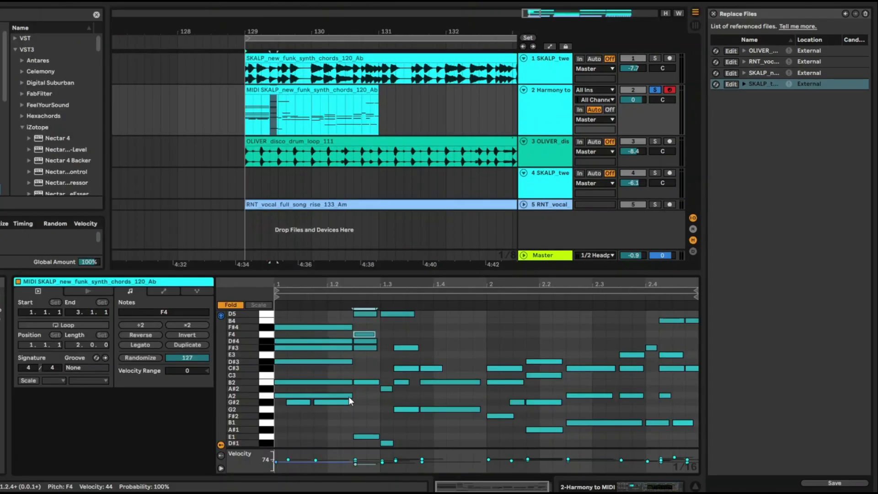
left_click(352, 397)
left_click(352, 401)
left_click_drag(340, 319, 335, 396)
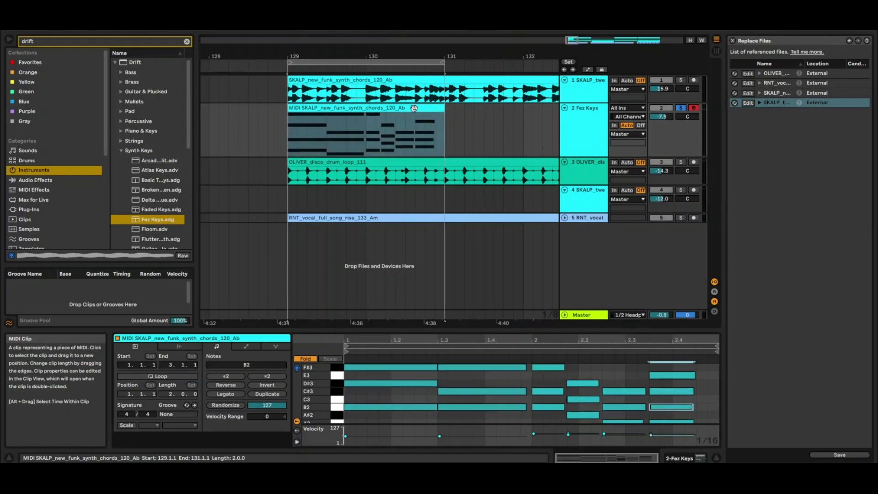
Step: Enlarge the note editor to examine the chords of the Fez Keys clip
left_click_drag(428, 330, 427, 157)
left_click(685, 304)
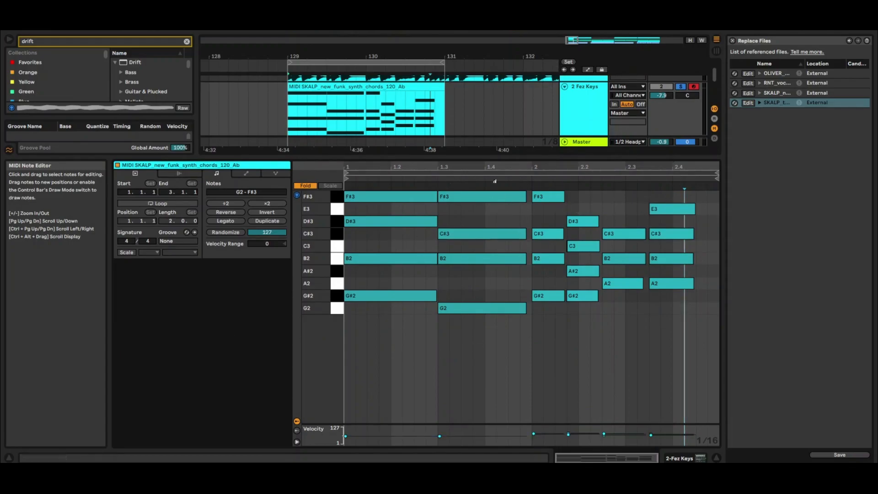
left_click_drag(485, 157, 485, 159)
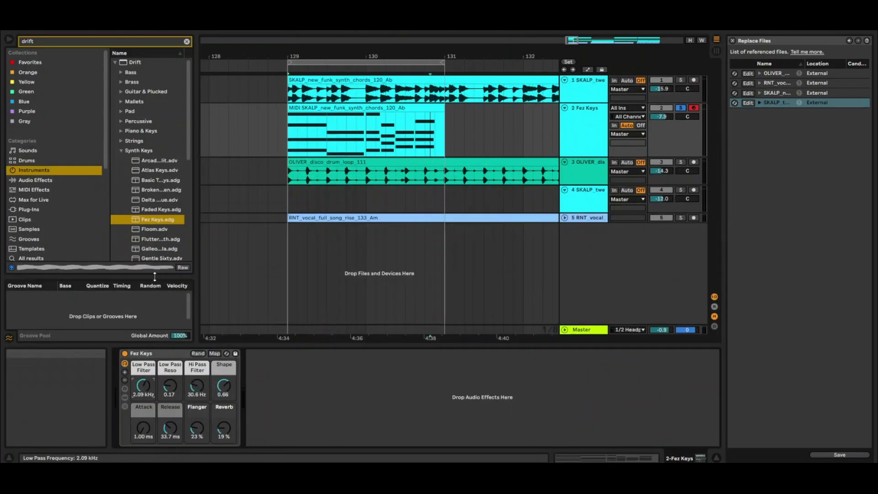
Step: Set the Fez Keys Low Pass Filter macro to about 5.92 kHz while playing the chord clip
left_click(160, 351)
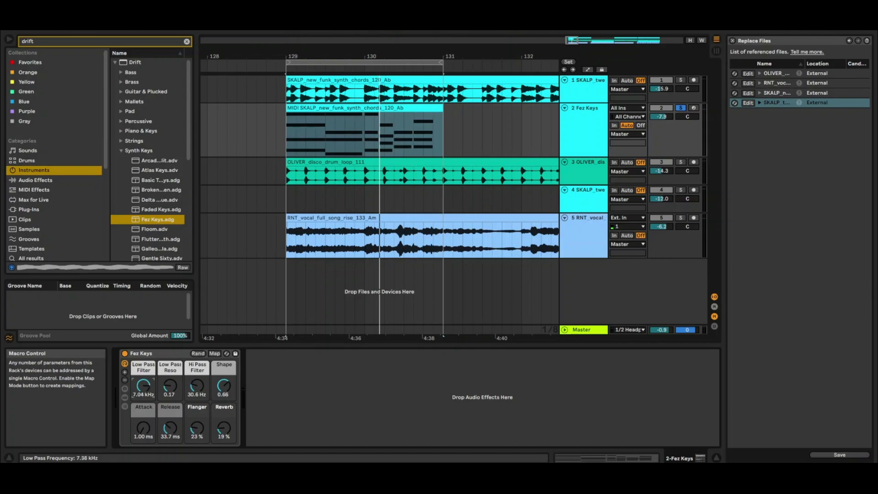
key("space")
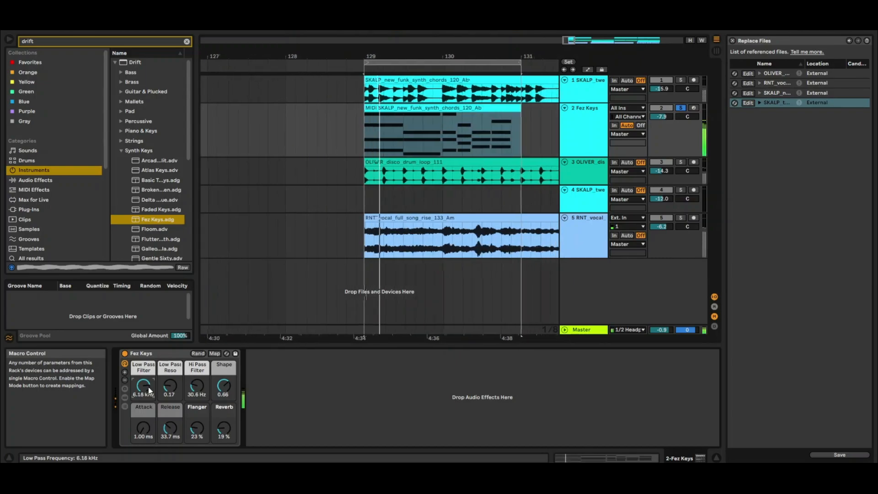
left_click_drag(148, 390, 149, 390)
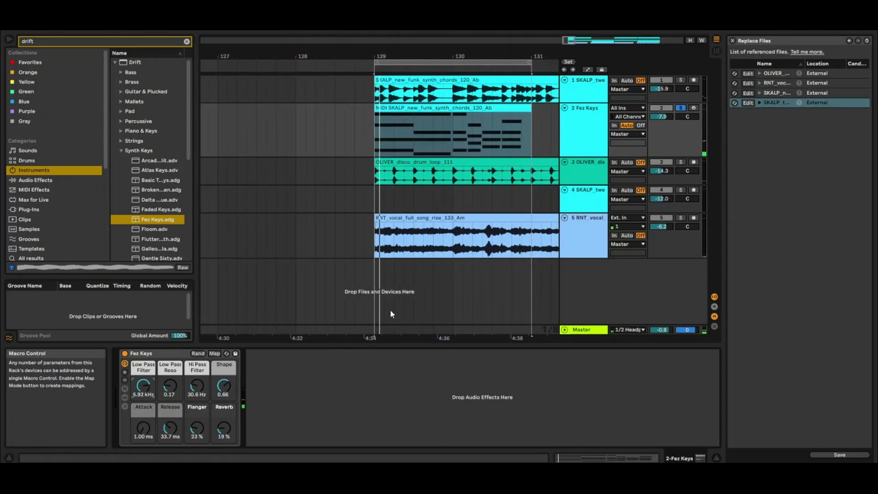
Step: Solo the RNT vocal track and add the Vocoder audio effect to it, searching the browser for "voc"
left_click(593, 224)
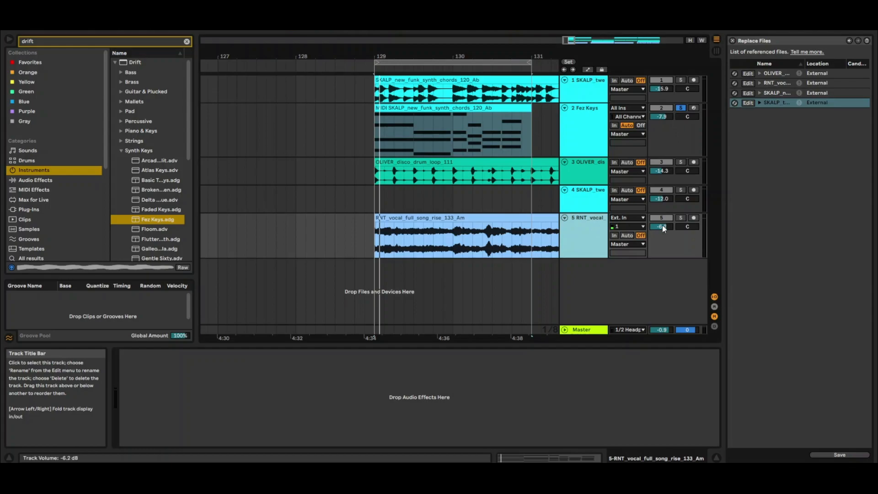
left_click(681, 218)
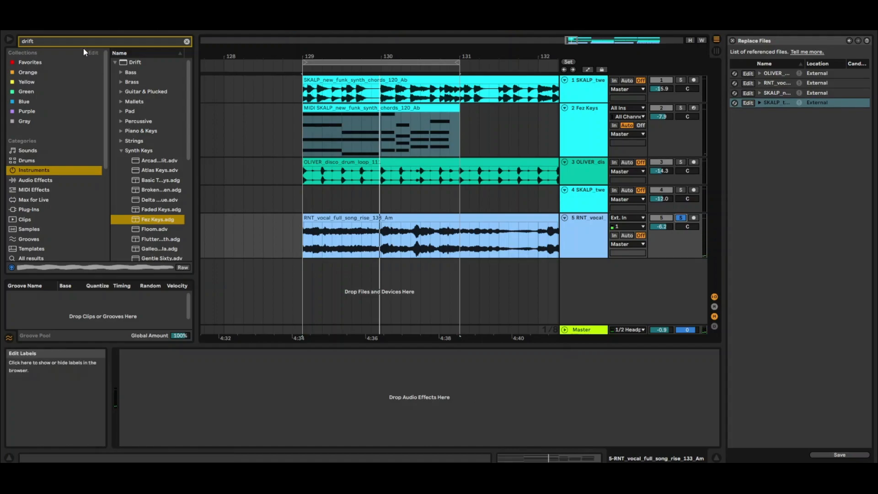
type("voc")
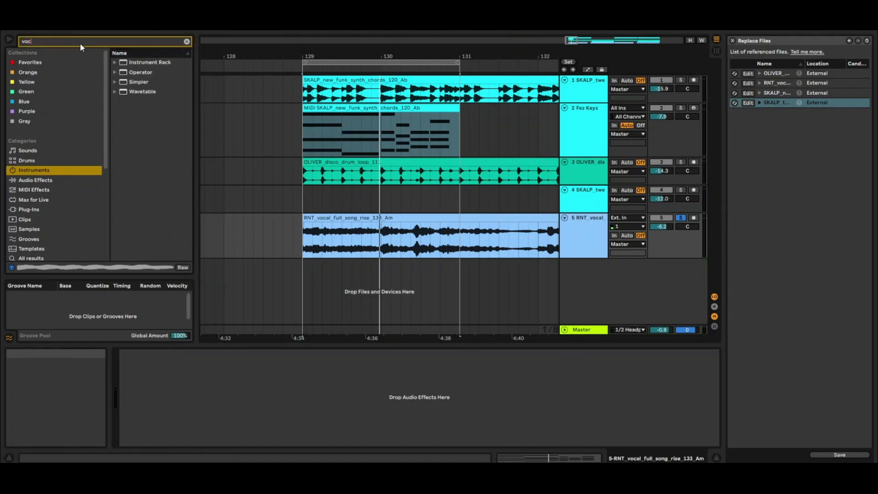
left_click(35, 180)
Step: Set the Vocoder's carrier to External with audio from the 2-Fez Keys track
left_click(133, 132)
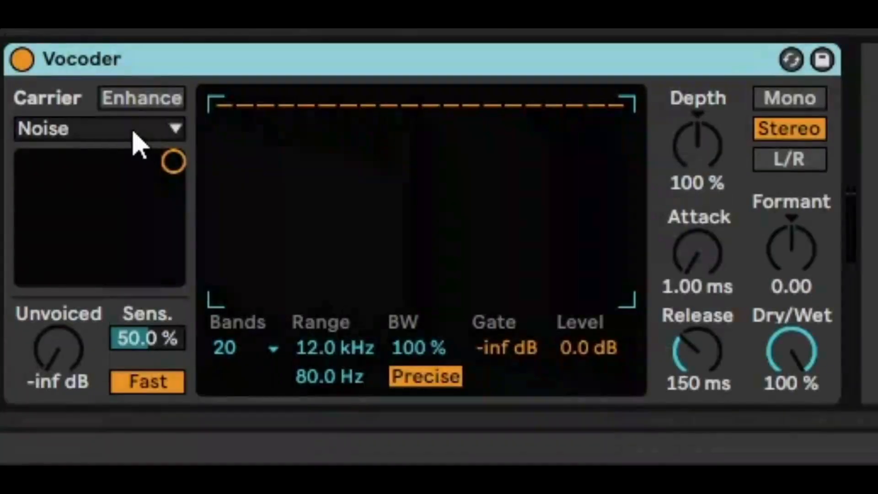
left_click(155, 376)
left_click(121, 186)
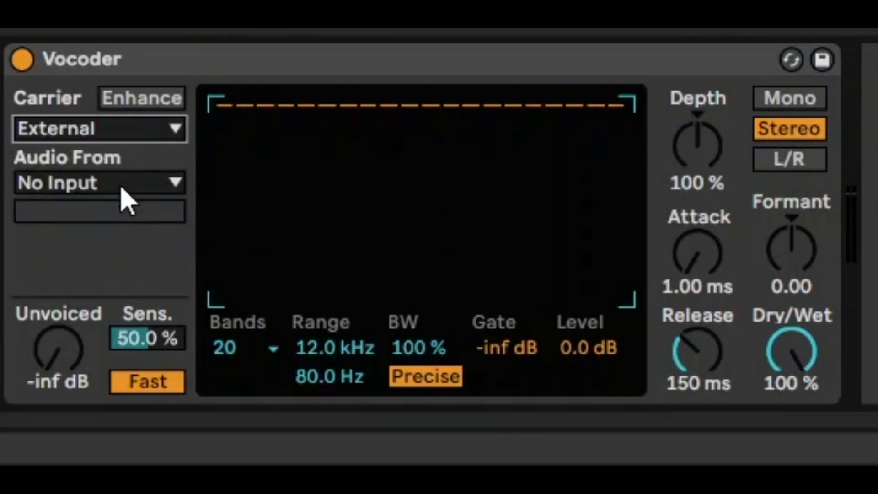
left_click(121, 185)
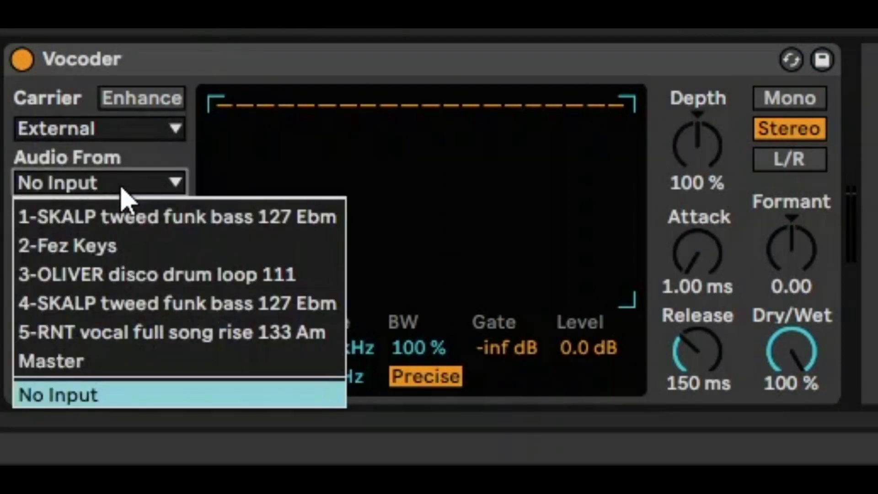
left_click(112, 245)
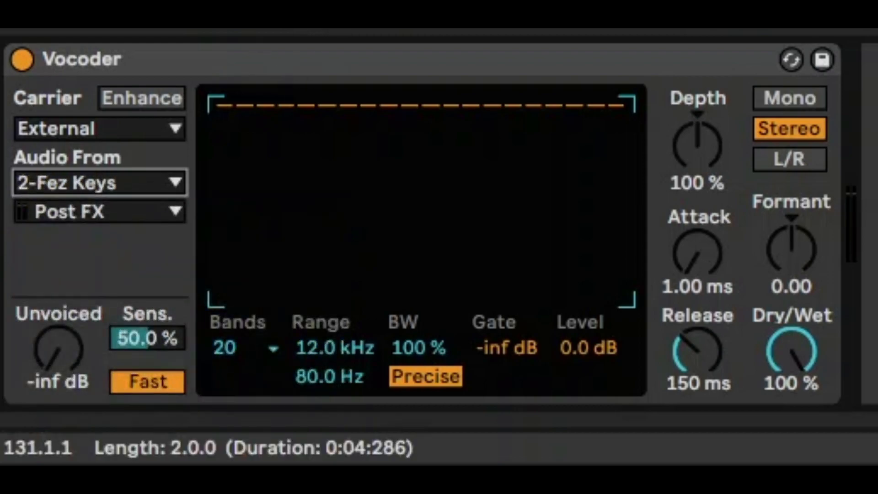
Step: Play the vocal through the Vocoder and adjust the vocal track's volume
left_click(319, 59)
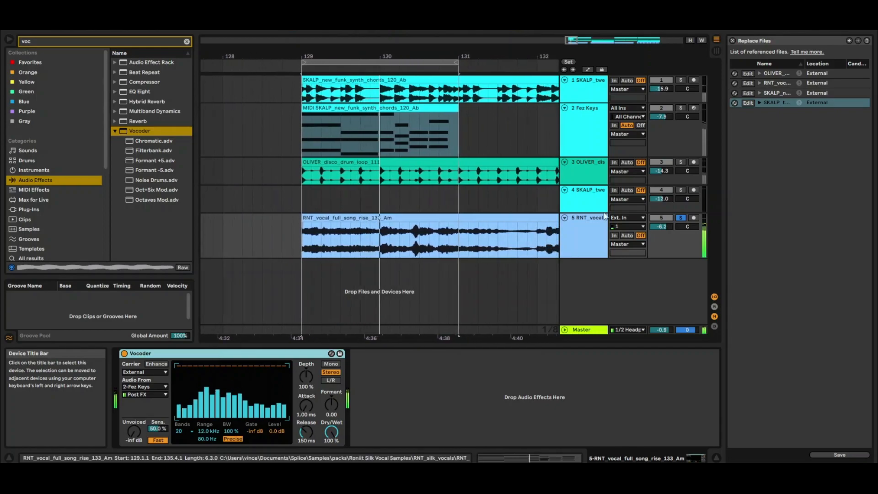
left_click_drag(655, 224, 655, 229)
key("space")
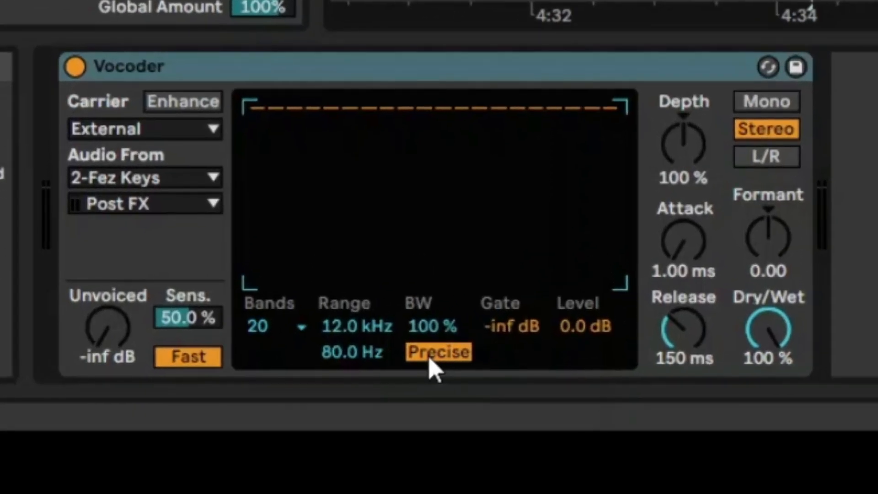
Step: Switch the Vocoder to Retro mode with 40 bands and play the vocal to hear the result
left_click(434, 353)
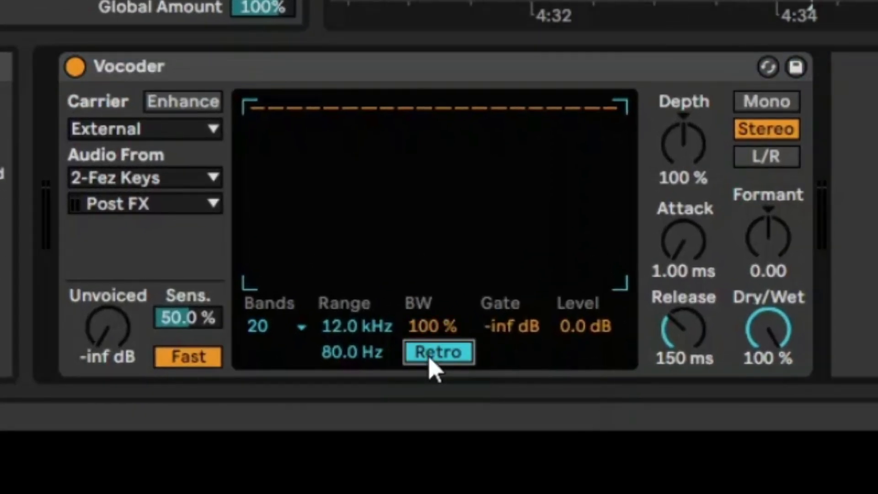
key("space")
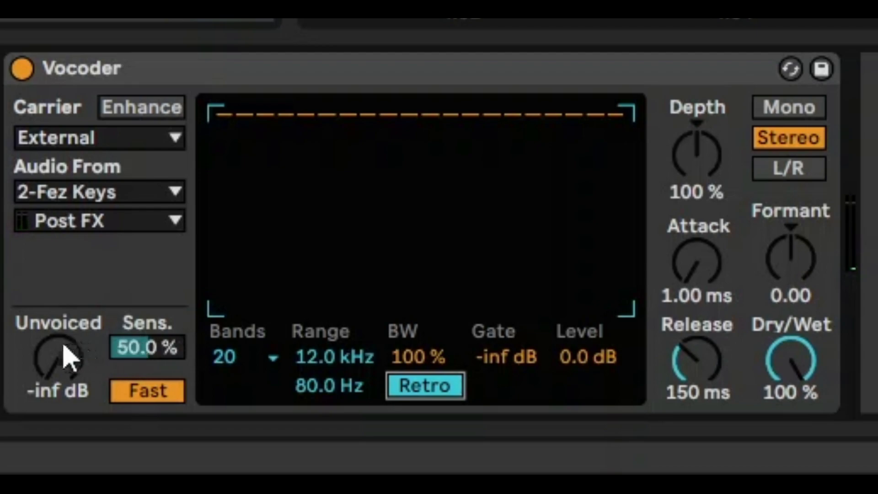
left_click(235, 358)
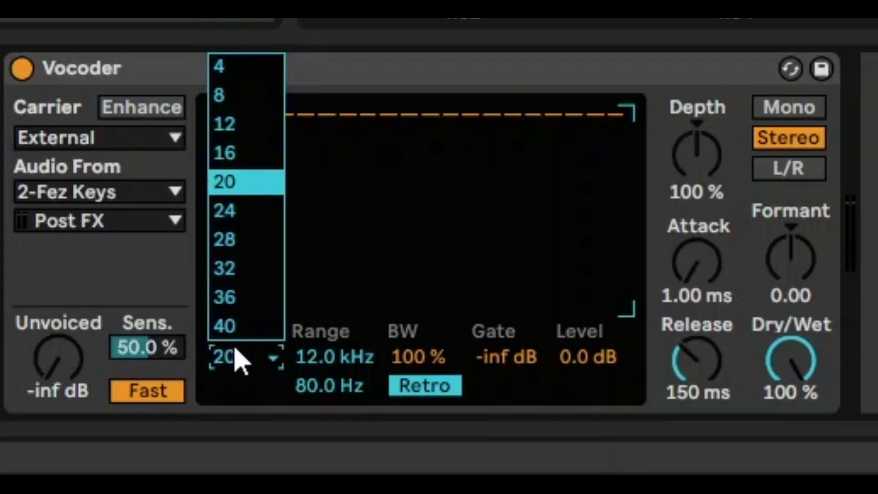
left_click(236, 337)
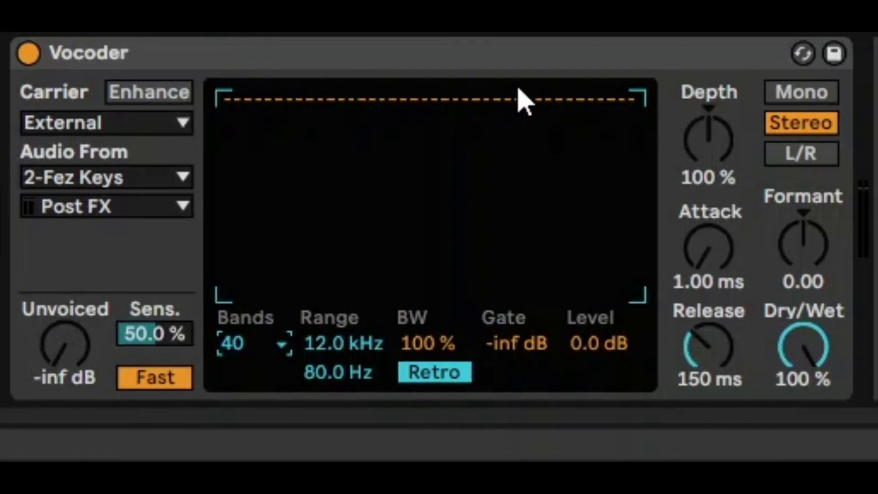
key("space")
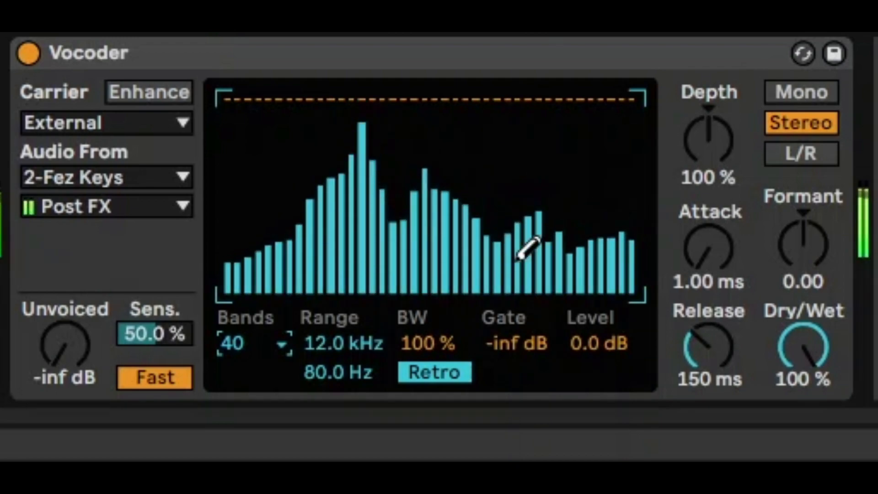
key("space")
Step: Set the Vocoder's Unvoiced level to -34 dB
left_click_drag(65, 353, 66, 337)
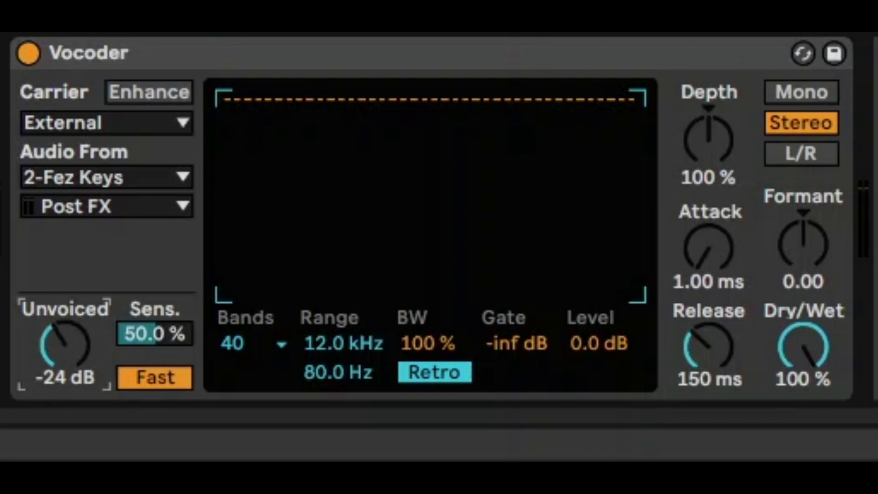
left_click_drag(65, 346, 66, 350)
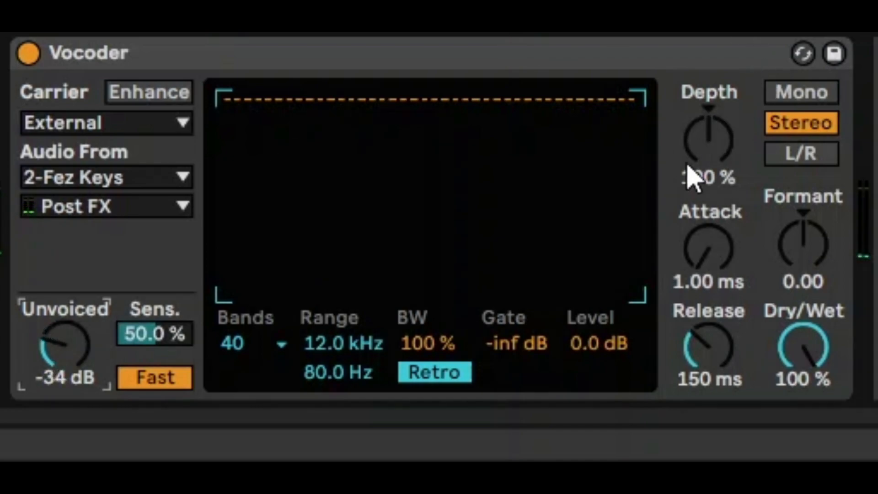
Step: Play the vocal and set the Vocoder's Depth to 61% and its Unvoiced level to -22 dB
key("space")
left_click_drag(698, 157, 698, 179)
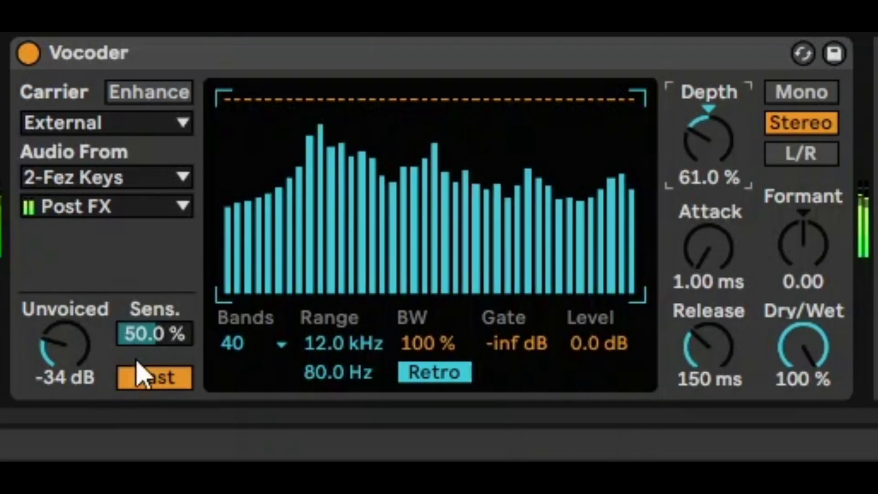
left_click_drag(70, 336, 71, 322)
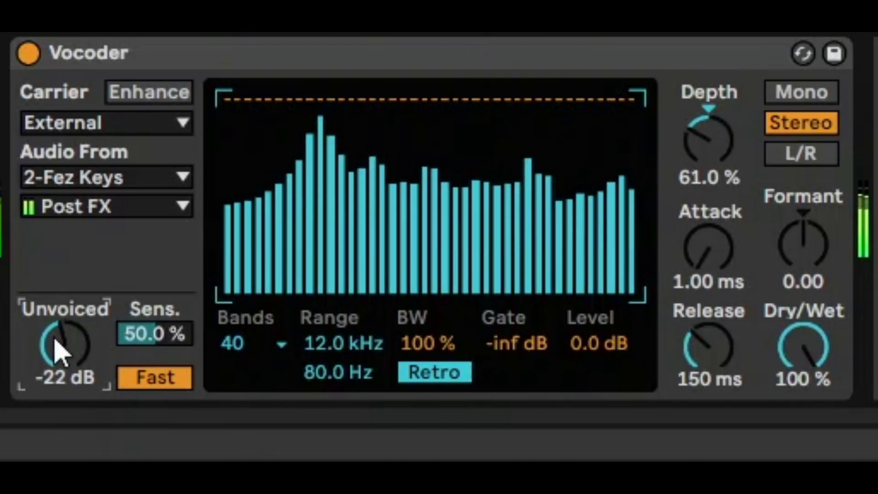
Step: Try the Vocoder's Slow unvoiced detection, return it to Fast, and set the sensitivity to 32.8%
left_click(155, 388)
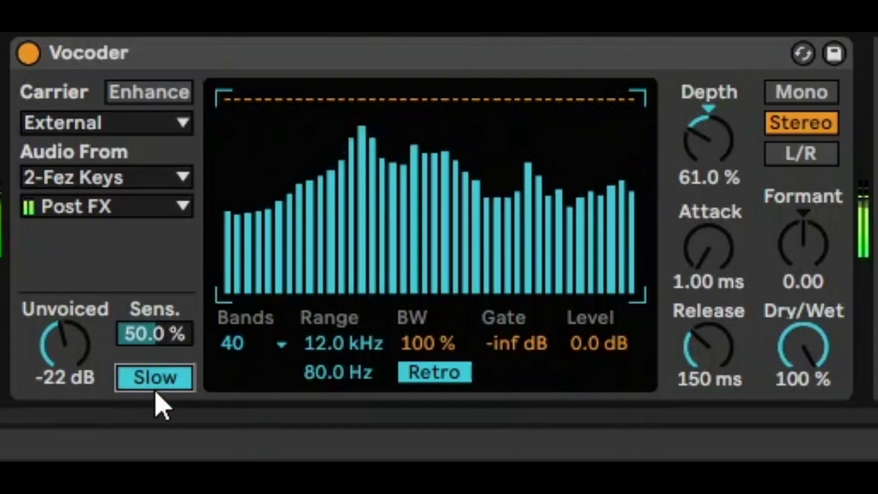
left_click(156, 390)
left_click(162, 336)
left_click_drag(162, 336, 163, 315)
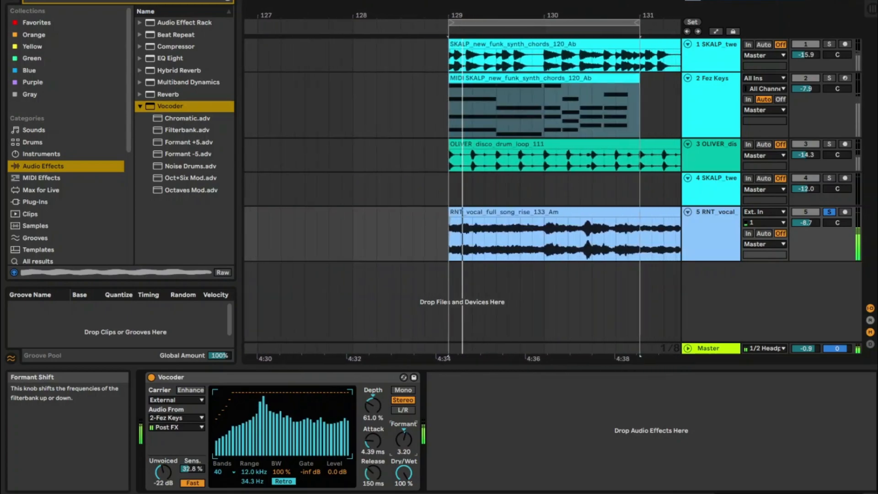
Step: Set the Vocoder's Formant shift to 2.40 and its Dry/Wet mix to 55.5%
left_click_drag(406, 438, 407, 441)
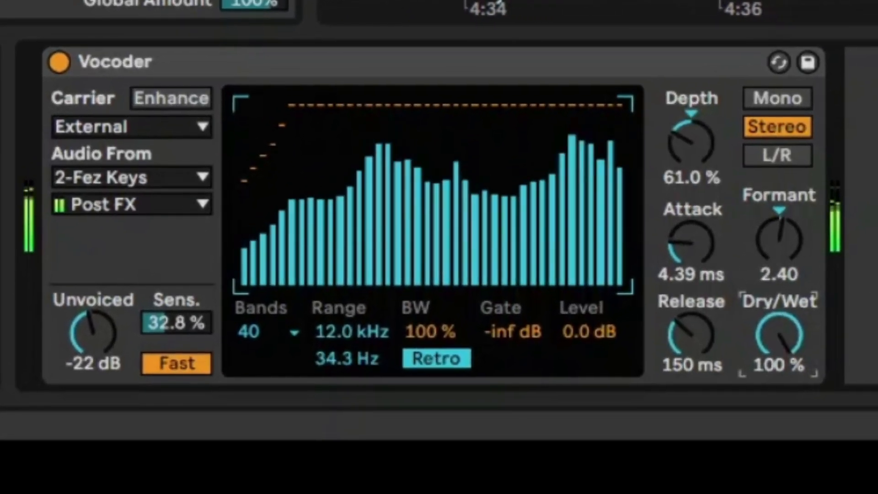
left_click_drag(779, 337, 778, 360)
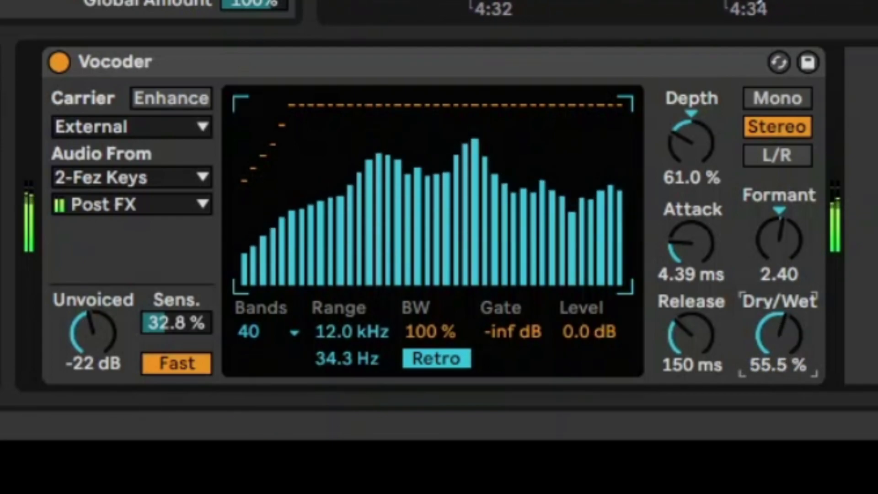
Step: Duplicate the RNT_vocal track together with its Vocoder, and select the original vocal track
left_click(563, 3)
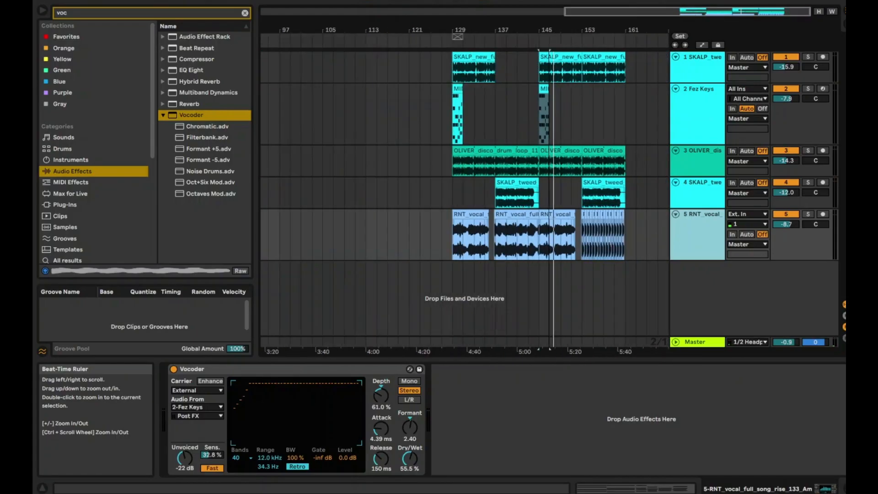
left_click_drag(554, 31, 553, 17)
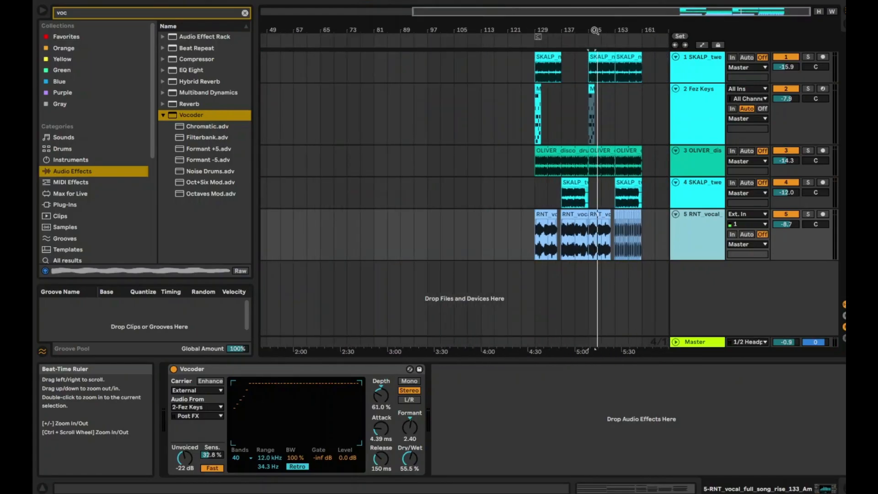
right_click(713, 245)
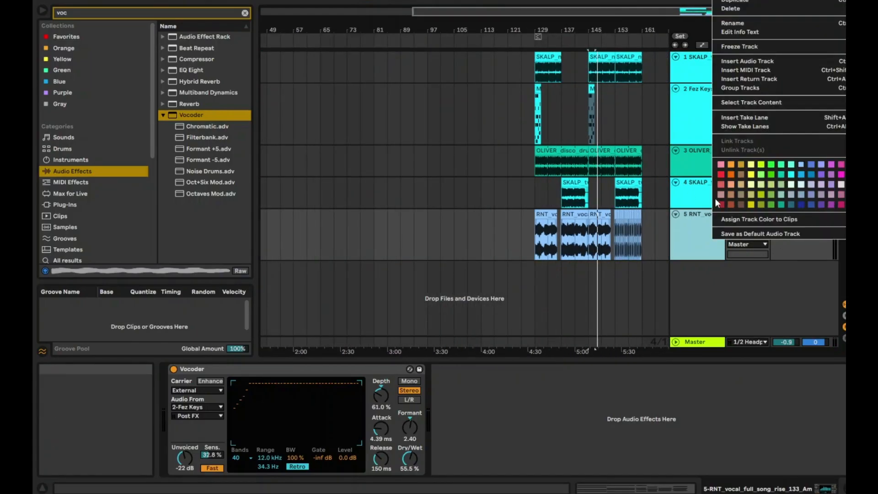
left_click(739, 2)
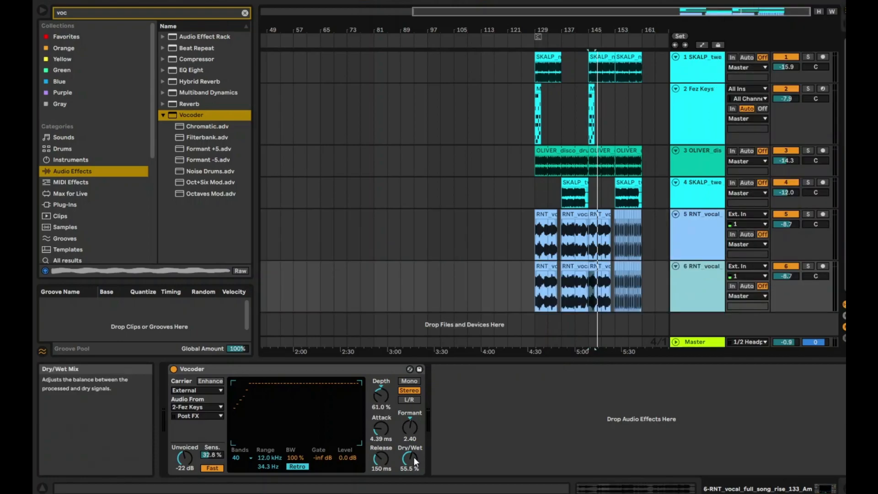
left_click(720, 231)
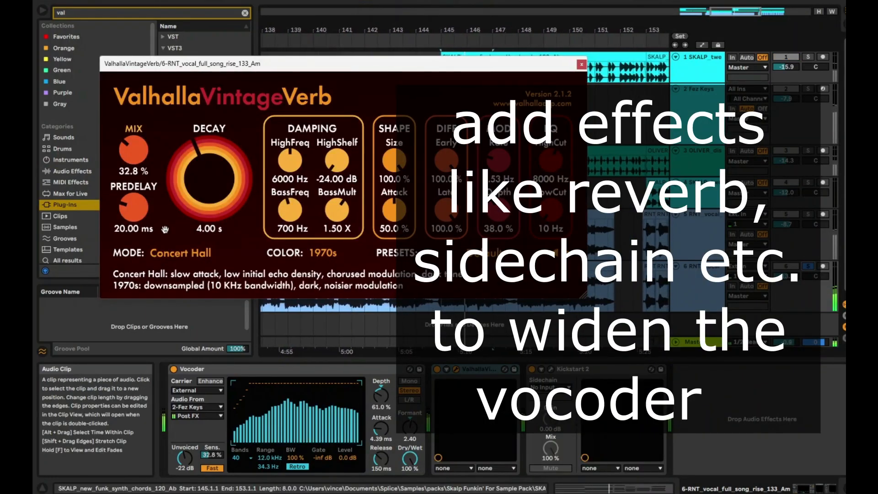
Step: Adjust the Decay of the ValhallaVintageVerb reverb on the duplicated vocal track
left_click_drag(201, 190, 201, 212)
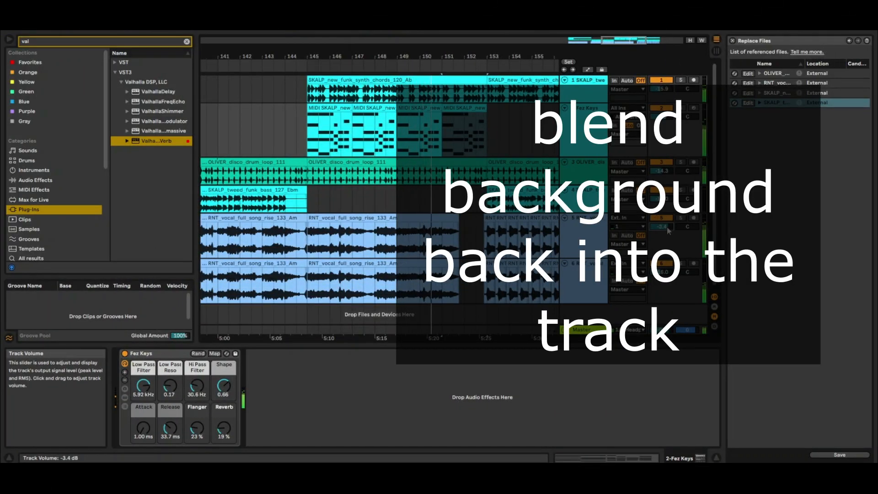
left_click_drag(504, 52, 345, 55)
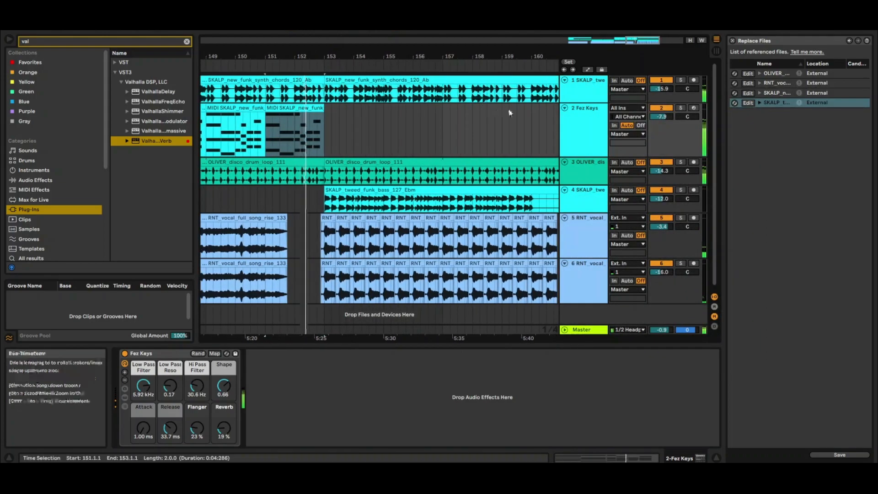